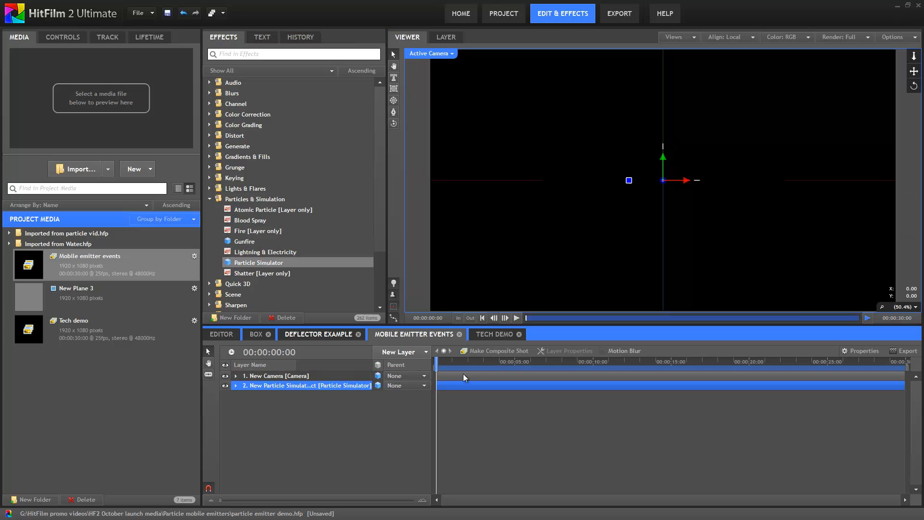
- Delete the default particle system from the particle simulator's emitter, with the playhead at 00:00:01:07
left_click_drag(439, 362, 457, 362)
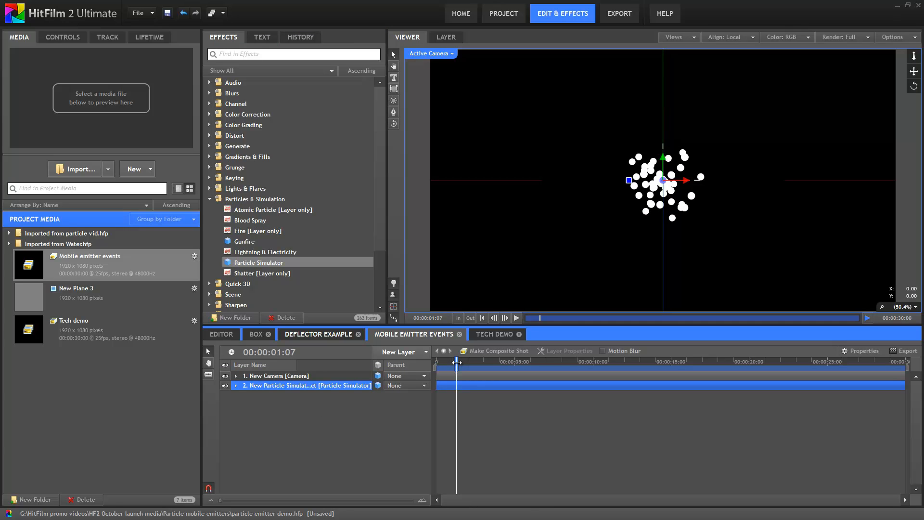
left_click(49, 41)
left_click(7, 103)
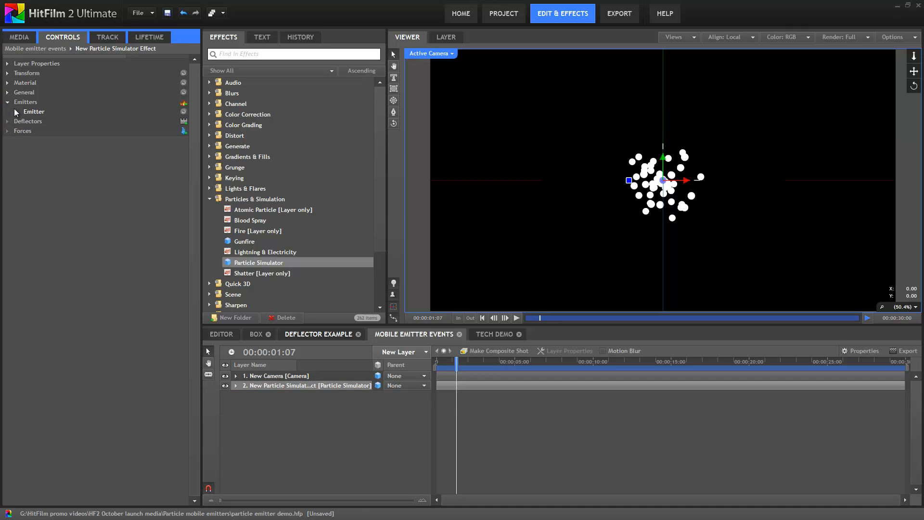
left_click(18, 112)
left_click(26, 150)
left_click(61, 160)
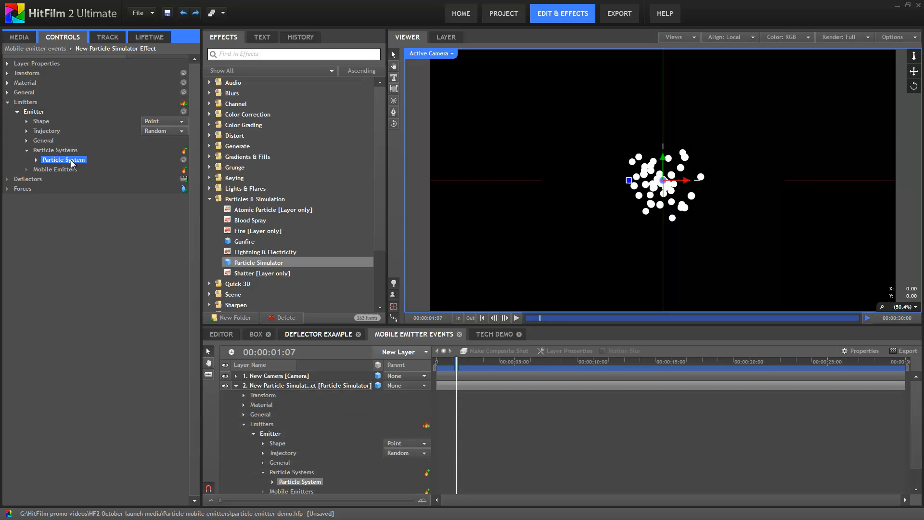
right_click(72, 160)
left_click(96, 224)
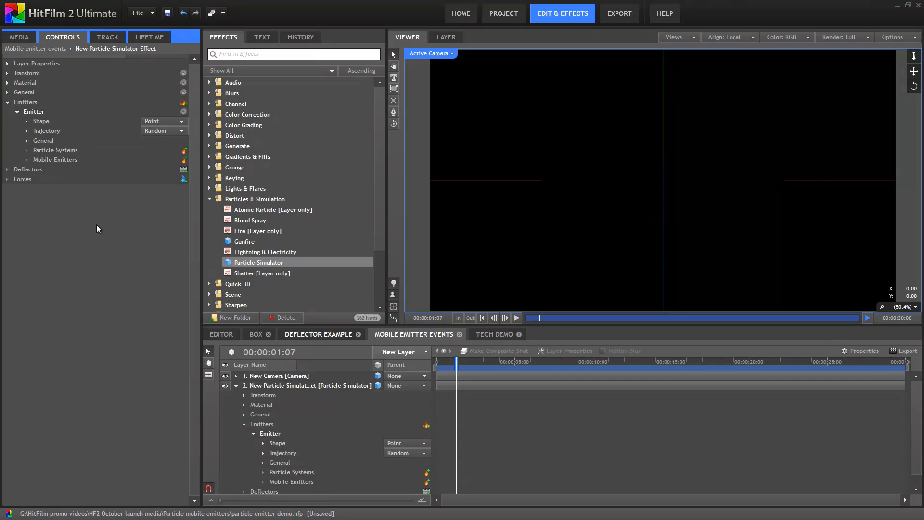
- Add a mobile emitter to the emitter and preview its particles up to about 9 seconds
left_click(57, 160)
left_click(184, 160)
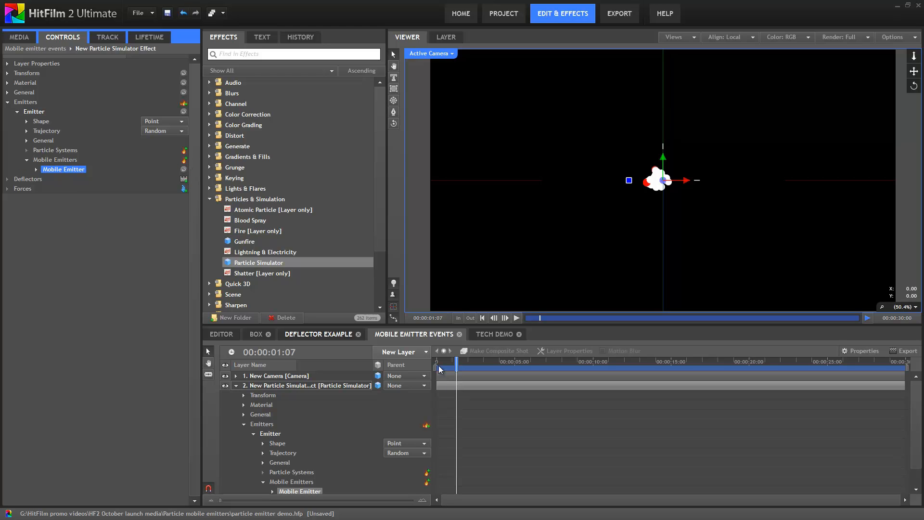
left_click_drag(443, 363, 581, 360)
left_click_drag(443, 361, 582, 360)
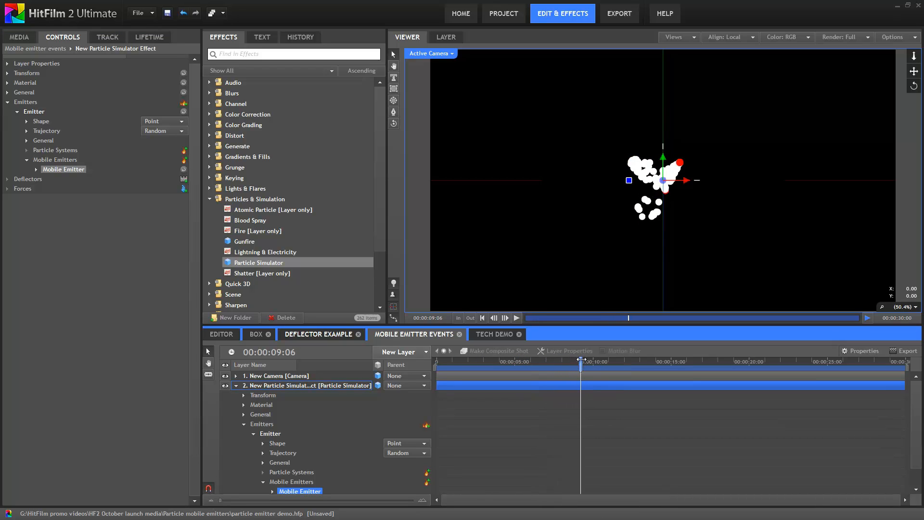
- Set the mobile emitter's movement life to 5 s and preview the longer trails up to about 10 seconds
left_click(36, 170)
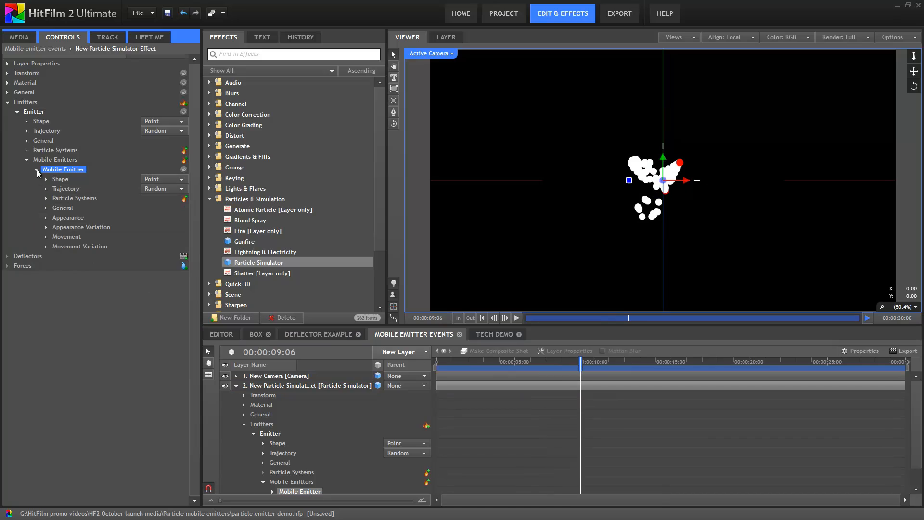
left_click(46, 236)
left_click(181, 247)
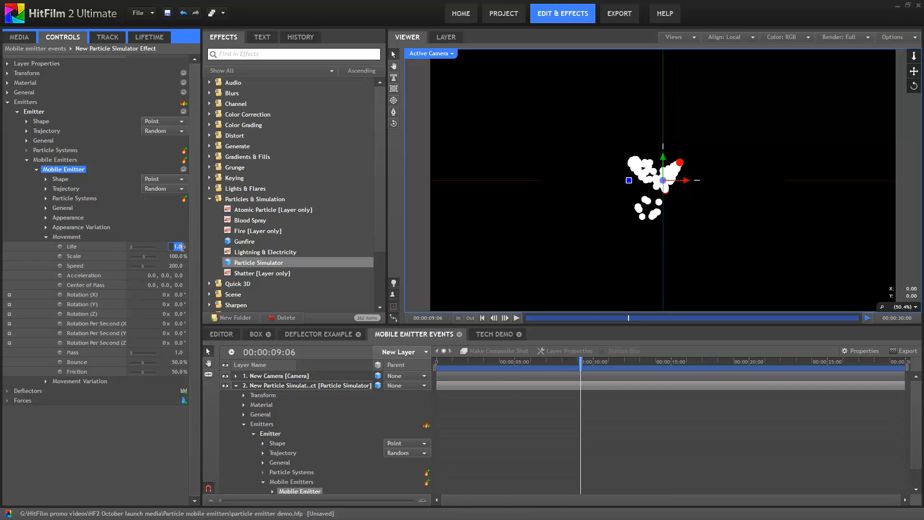
type("5s")
key("Return")
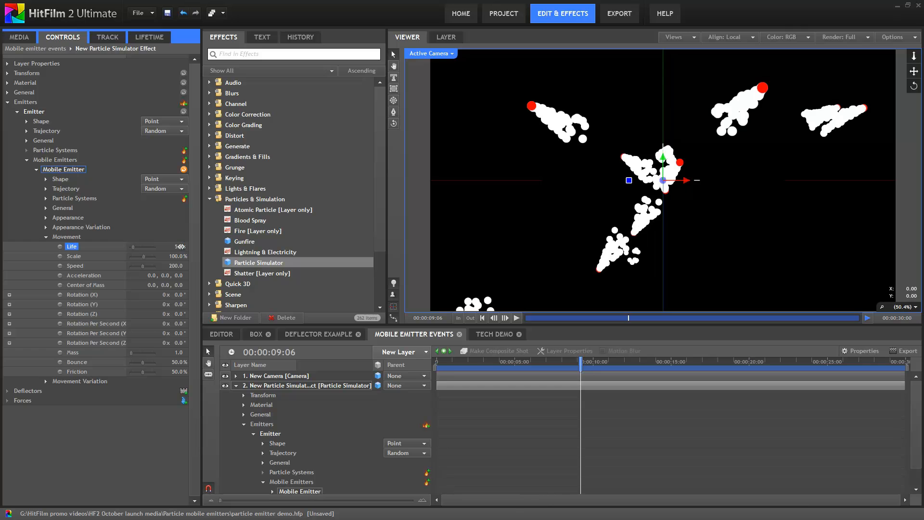
left_click_drag(440, 359, 597, 377)
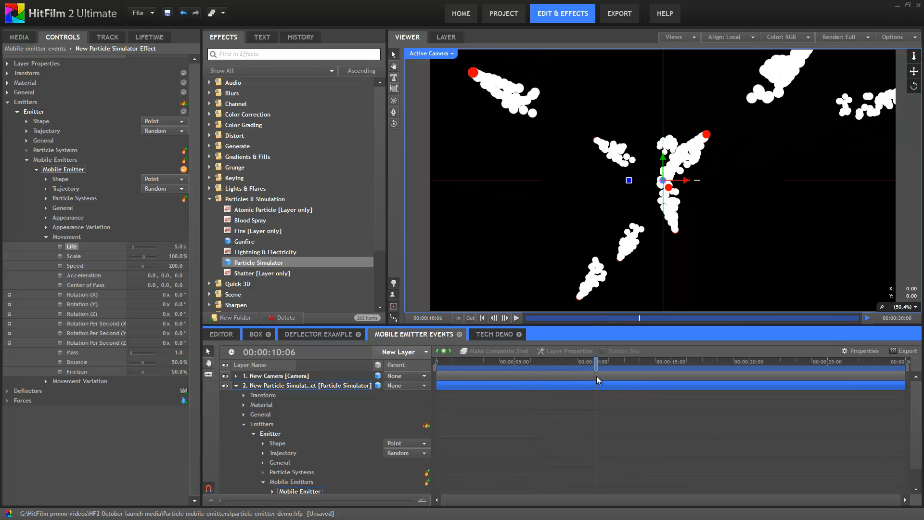
mouse_move(597, 362)
left_mouse_down()
mouse_move(489, 364)
mouse_move(597, 377)
left_mouse_up()
- Set the emitter's trajectory to Cone and move the emitter to the upper-left area of the frame
left_click(157, 132)
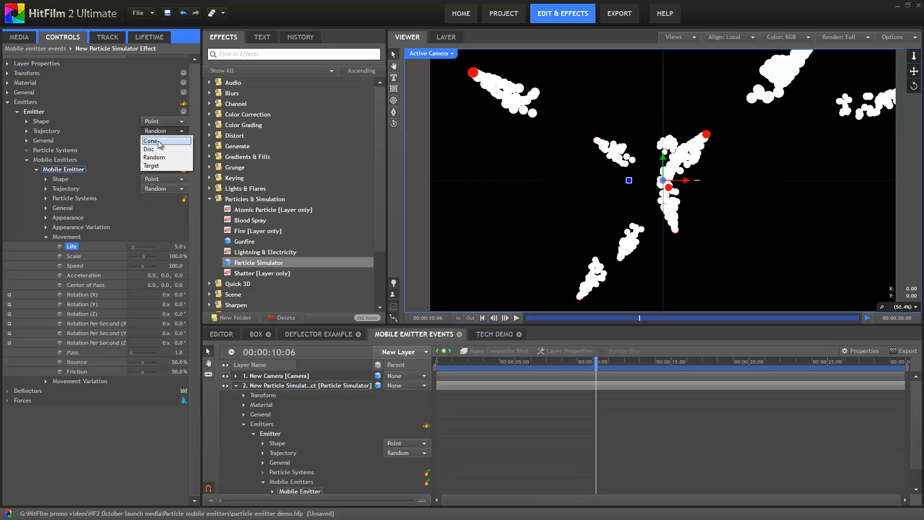
left_click(159, 158)
left_click_drag(439, 363, 547, 369)
left_click_drag(683, 182, 501, 189)
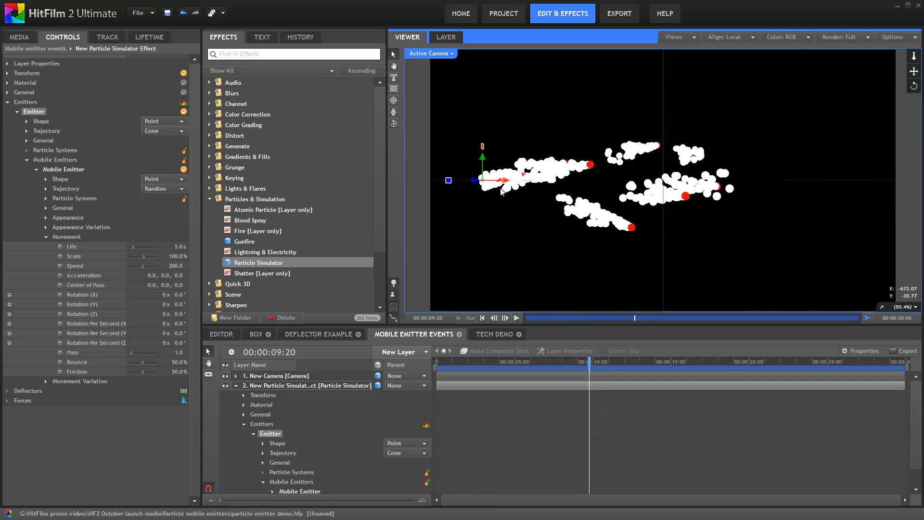
left_click_drag(477, 155, 485, 96)
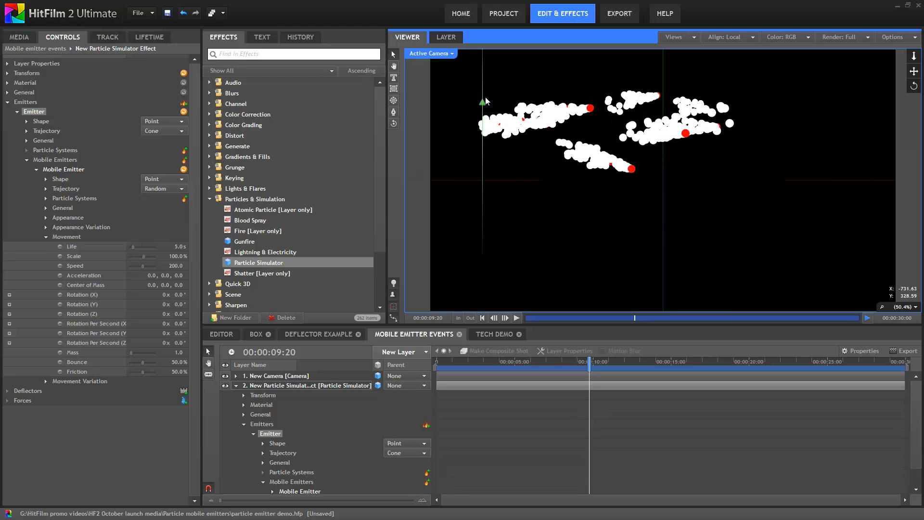
- Add a directional force with 10% strength and set the mobile emitter's movement speed to 600
left_click(184, 401)
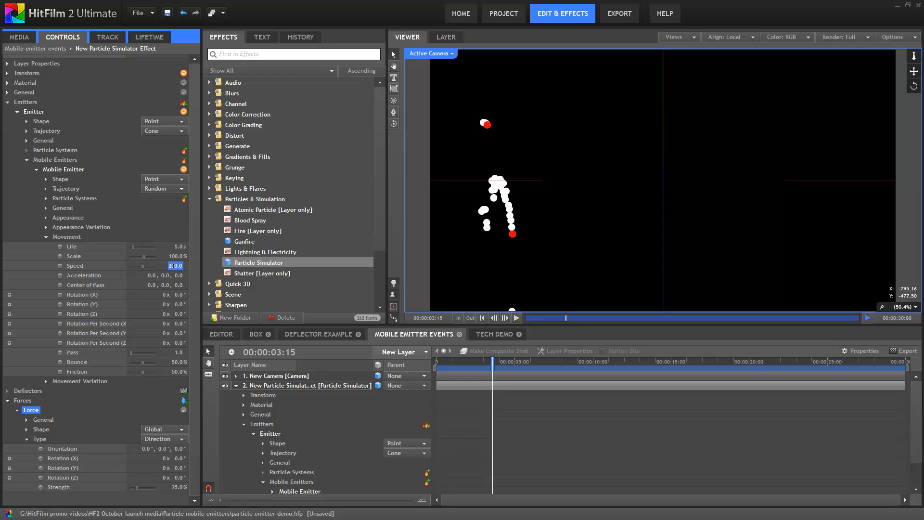
key("Return")
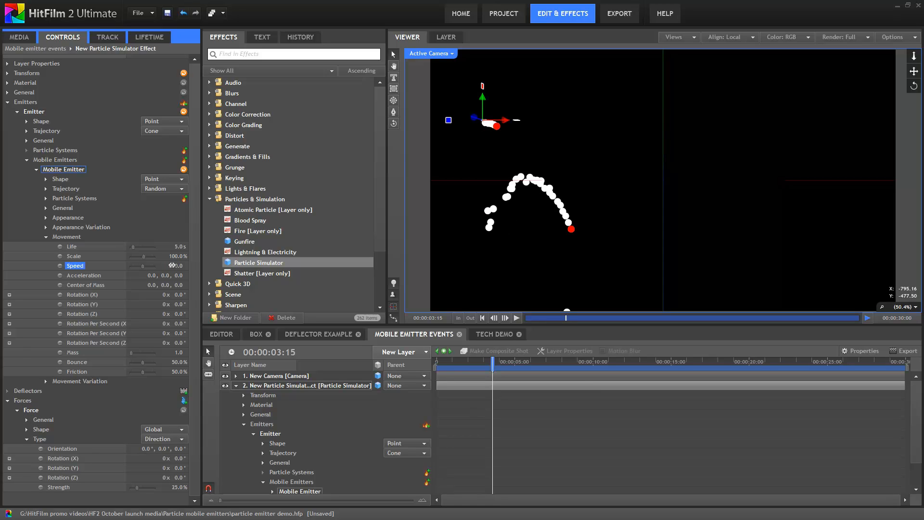
left_click(175, 488)
type("10")
key("Return")
mouse_move(493, 360)
left_mouse_down()
mouse_move(481, 360)
mouse_move(494, 359)
left_mouse_up()
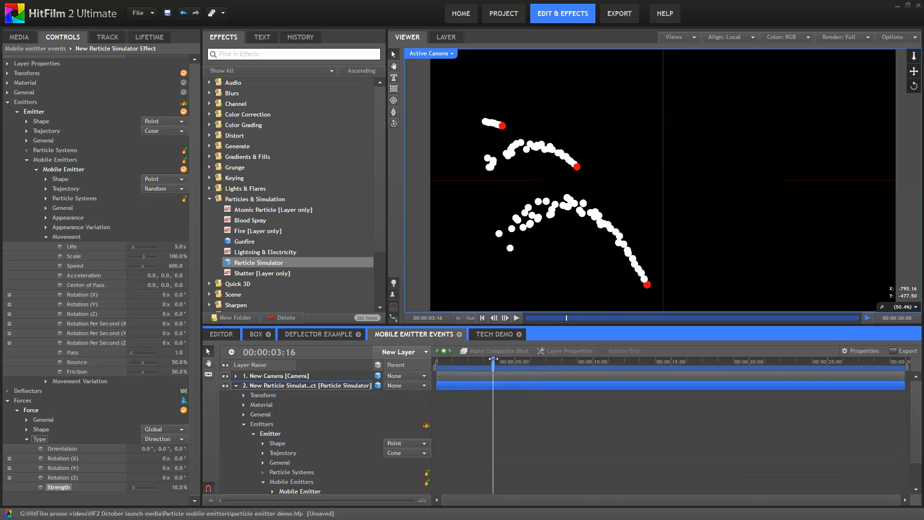
- Create a grey 1920 x 1080 plane layer and convert it to a 3D plane
left_click(389, 354)
left_click(400, 373)
left_click(514, 311)
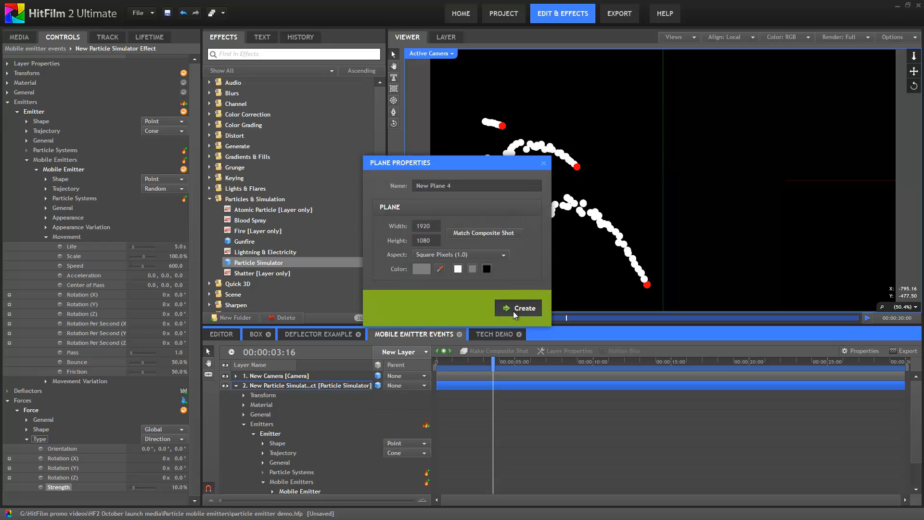
left_click(378, 376)
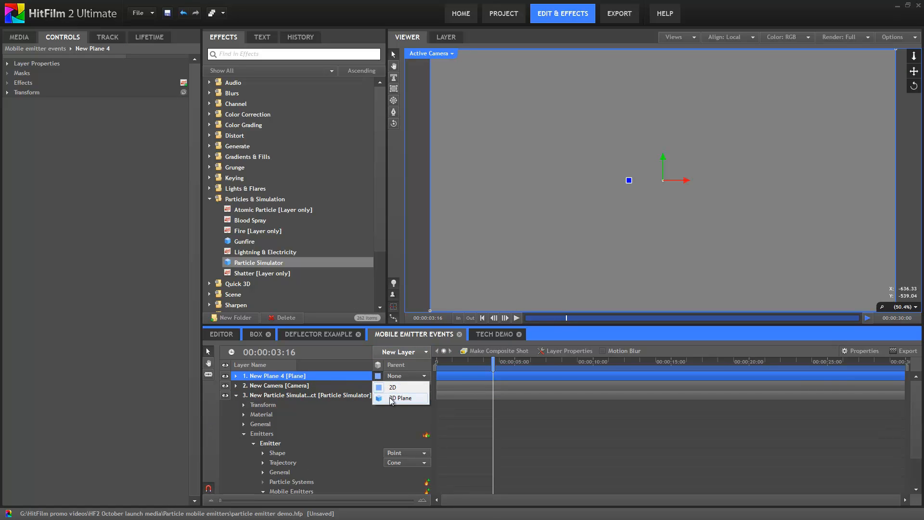
left_click(390, 398)
- Lay the plane flat with an X orientation of 90° and lower it to about Y -377 as a floor
left_click(144, 142)
type("90")
key("Return")
left_click_drag(664, 158, 667, 244)
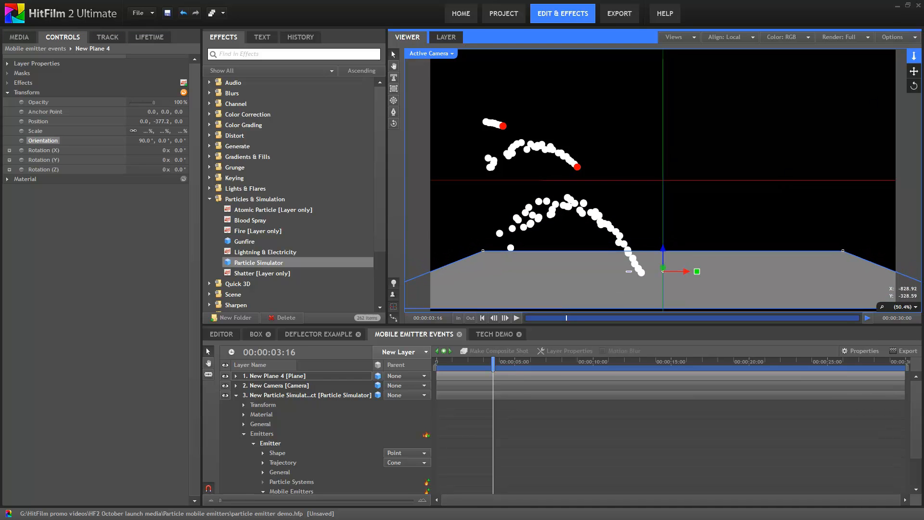
left_click_drag(915, 56, 914, 80)
- Add a deflector to the particle simulator with a Layer shape and the new plane as its source layer
left_click_drag(454, 362, 512, 362)
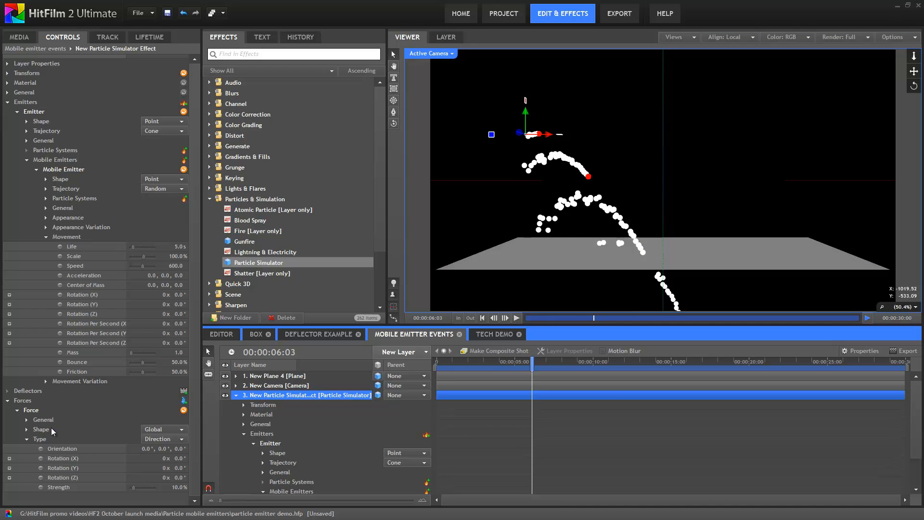
left_click(184, 390)
left_click(16, 400)
left_click(149, 420)
left_click(150, 430)
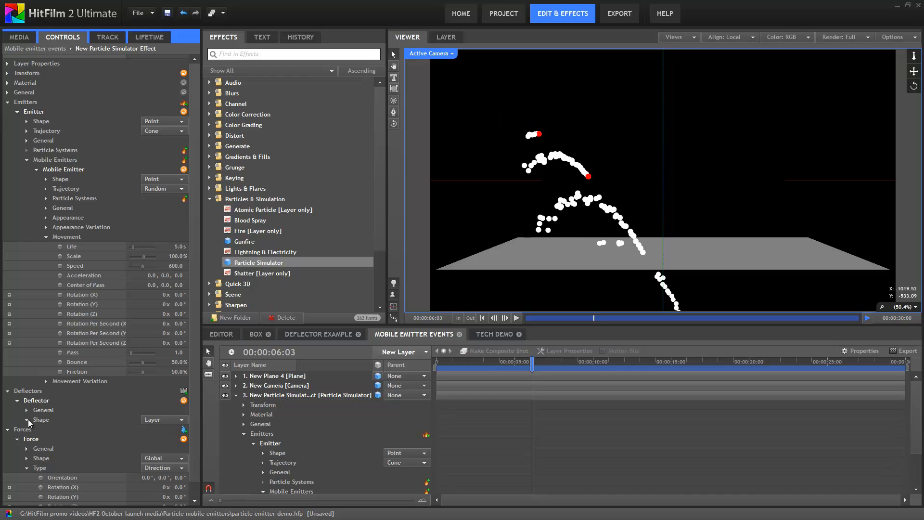
left_click(26, 420)
left_click(159, 439)
left_click(150, 457)
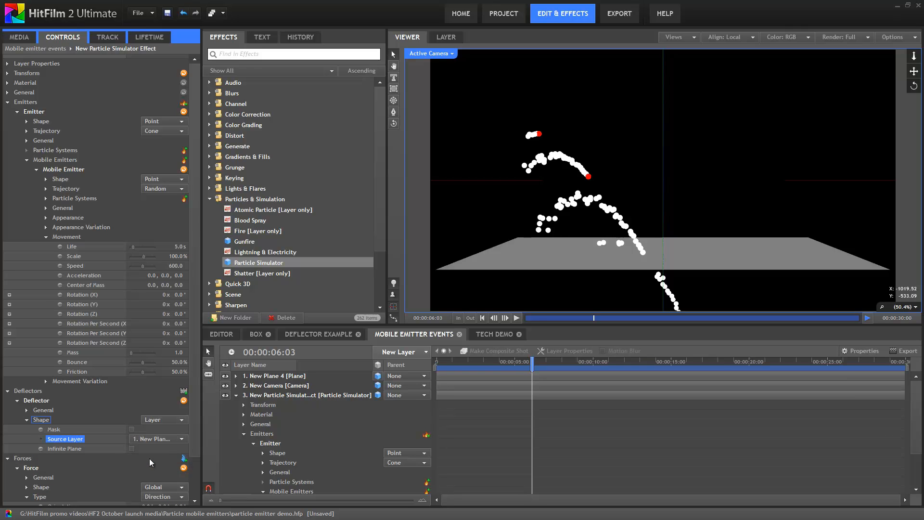
- Set the mobile emitter's movement bounce to 80% and its friction to 24%
left_click_drag(532, 363, 497, 362)
mouse_move(179, 362)
left_mouse_down()
mouse_move(193, 362)
mouse_move(164, 370)
left_mouse_up()
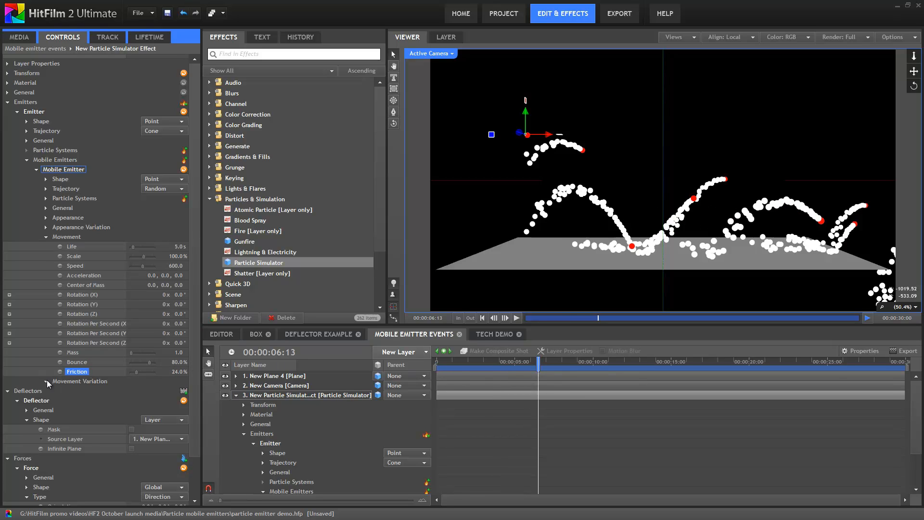
- Set the mobile emitter's movement variation to speed 100, bounce 20% and friction 5%, and preview the bouncing trails
left_click(46, 381)
scroll(68, 383, "down", 4)
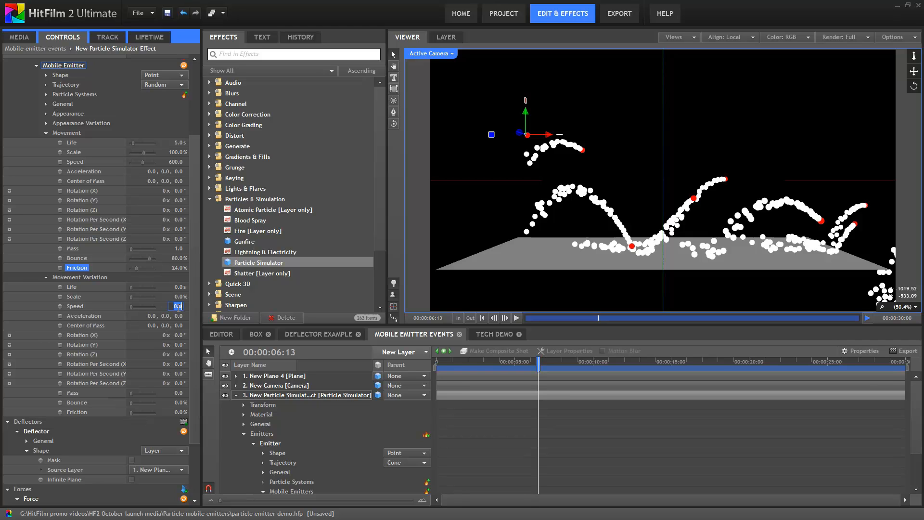
key("Return")
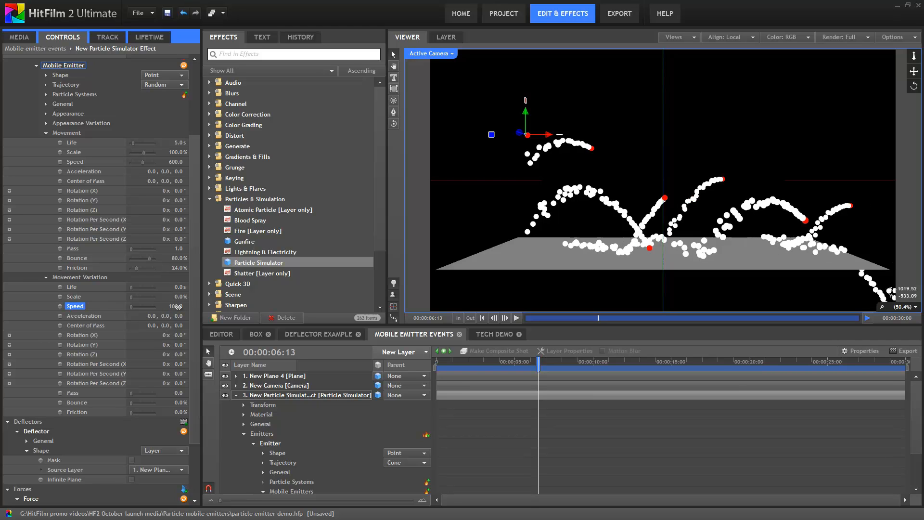
type("20")
key("Return")
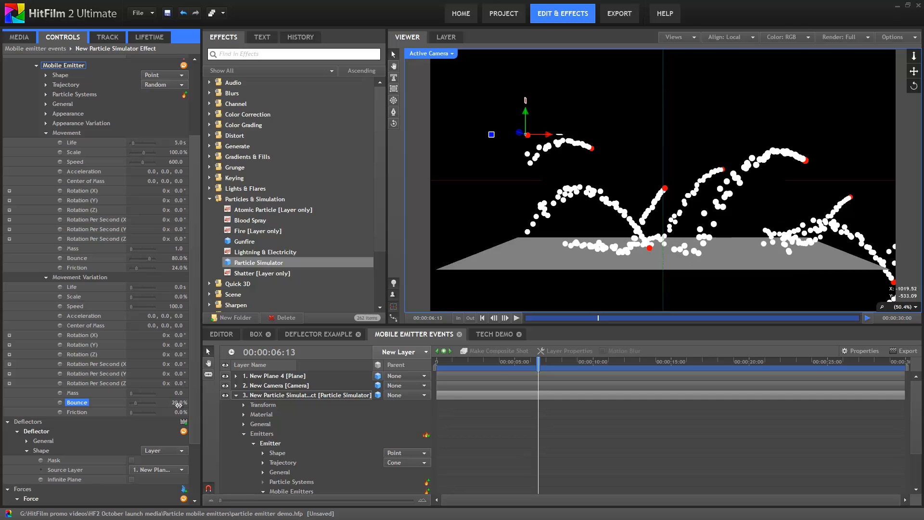
type("5")
key("Return")
left_click_drag(469, 365, 595, 388)
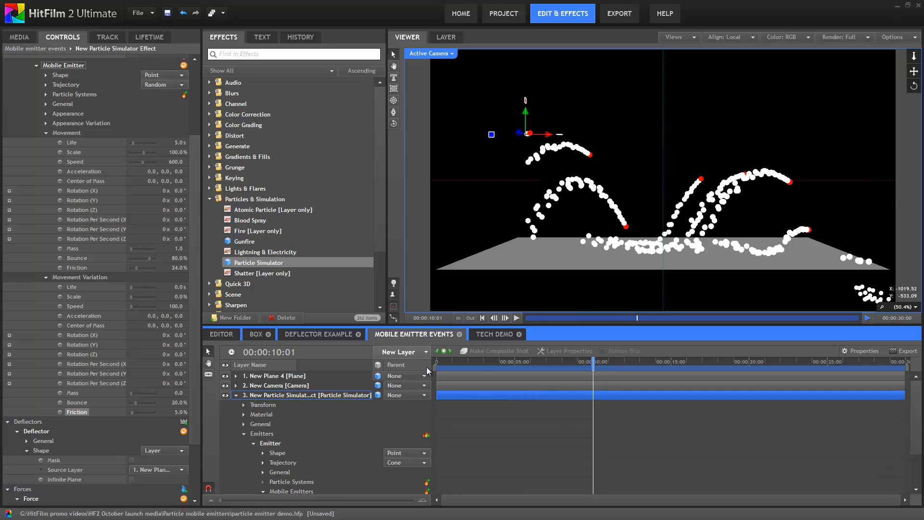
- Enable Deactivate After Event for the mobile emitter with the Birth activation event and preview the emission over the first few seconds
scroll(187, 359, "up", 3)
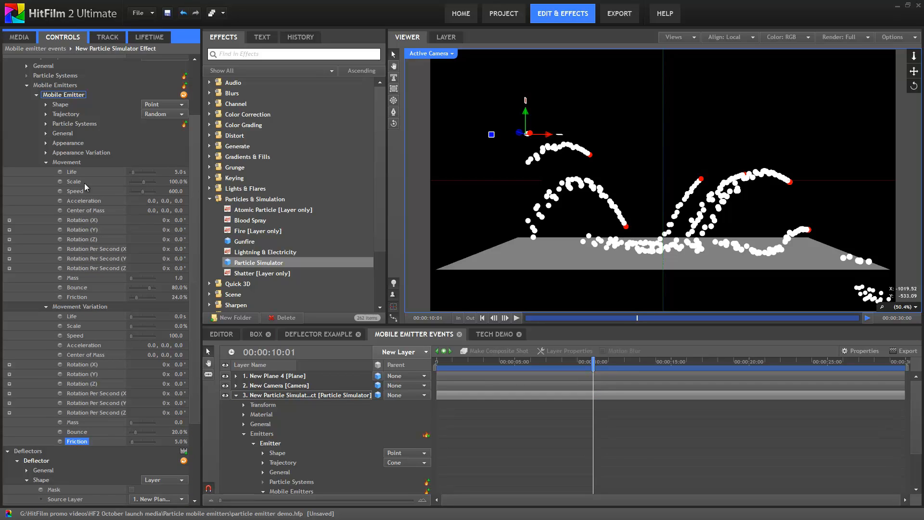
left_click(45, 134)
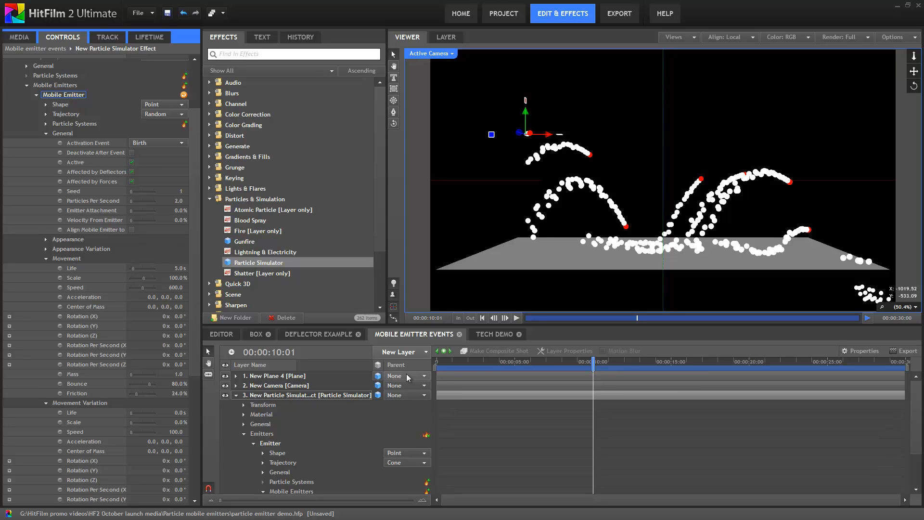
left_click_drag(449, 360, 510, 362)
left_click(132, 153)
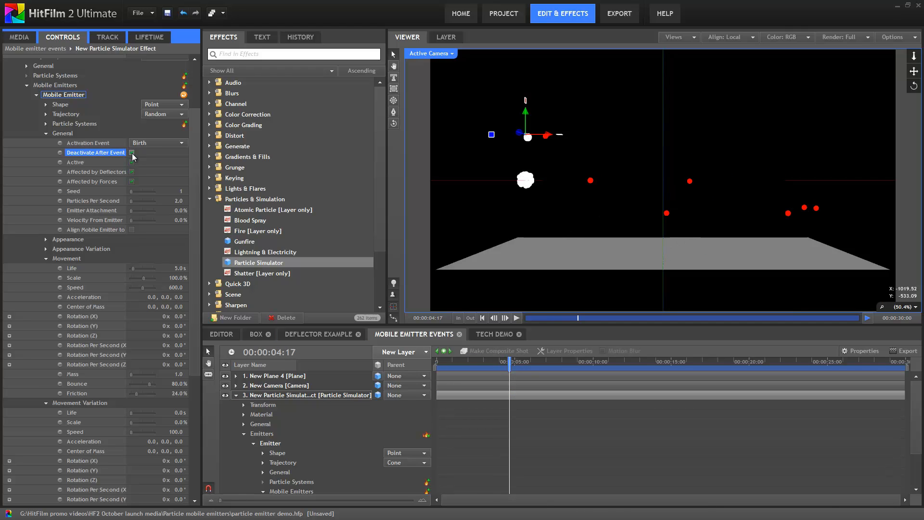
left_click_drag(446, 362, 502, 359)
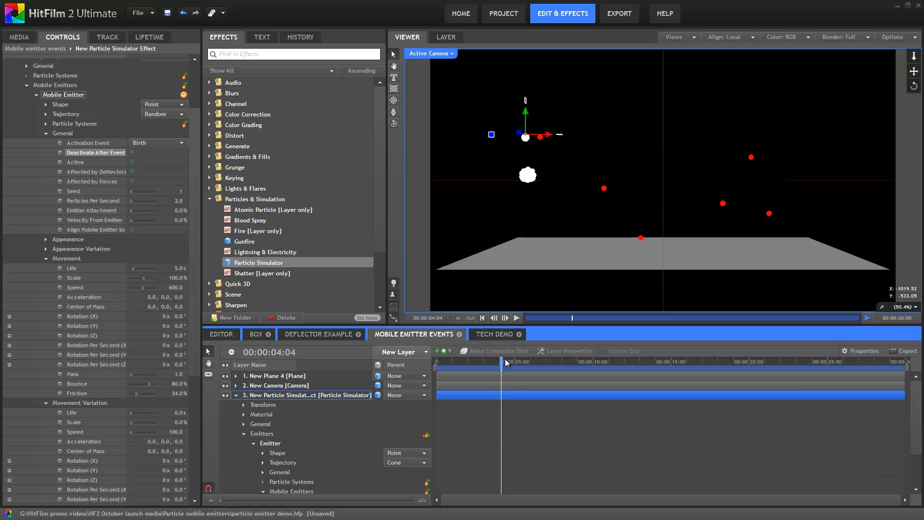
- Set the movement life to 10 s and the scale to 25% for the particle system inside the mobile emitter
left_click(47, 123)
left_click(56, 133)
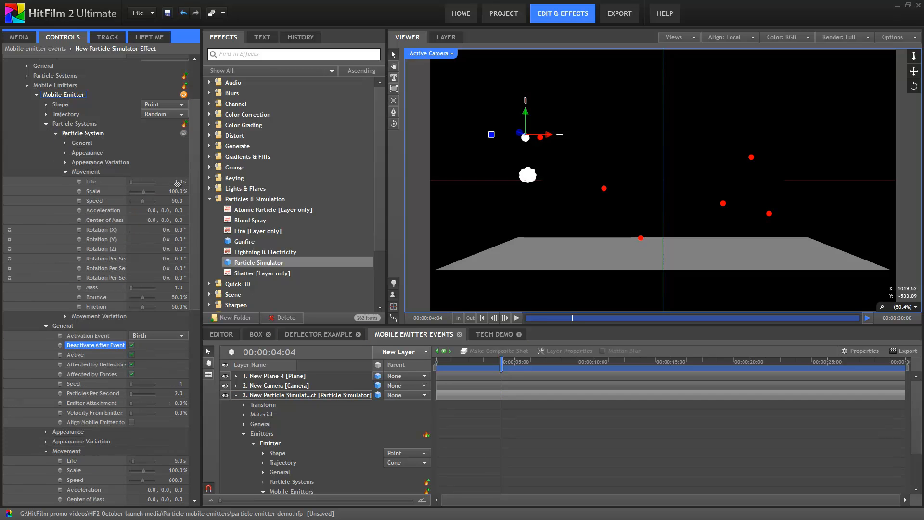
left_click(178, 182)
type("10")
key("Return")
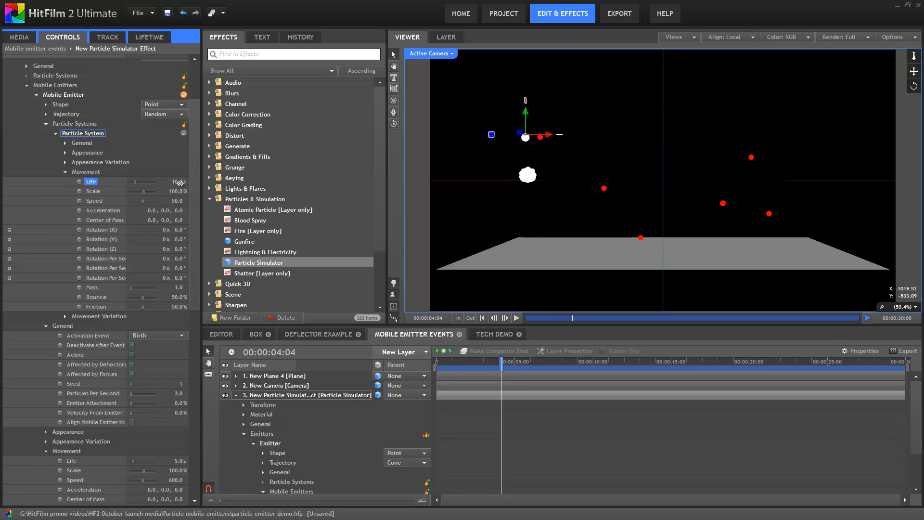
left_click(183, 191)
type("2")
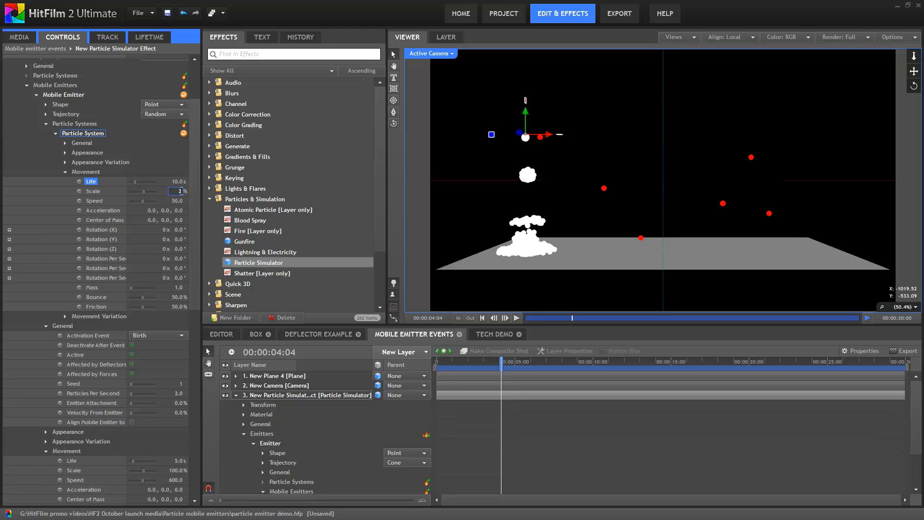
type("5")
key("Return")
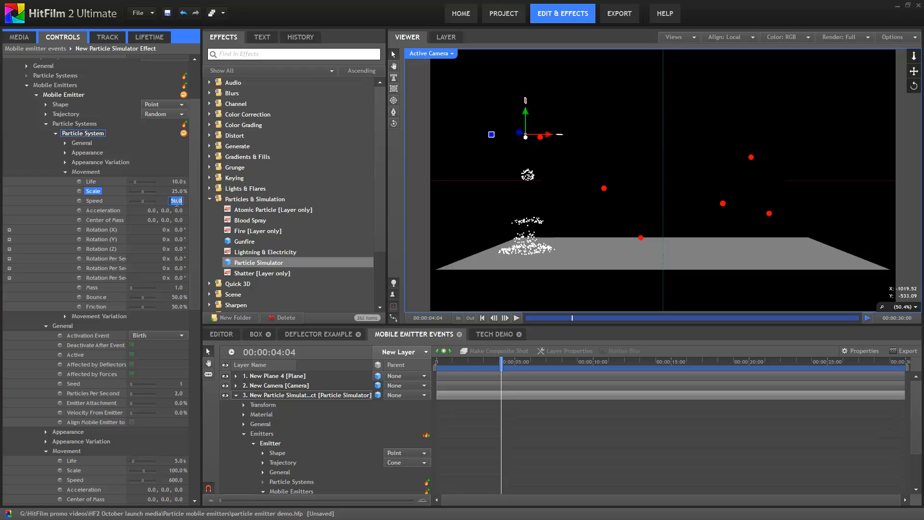
- Set the particle system's movement speed to 200, bounce to 20% and friction to 10%, and preview the emission over the first few seconds
key("Return")
left_click_drag(441, 360, 521, 367)
left_click(176, 297)
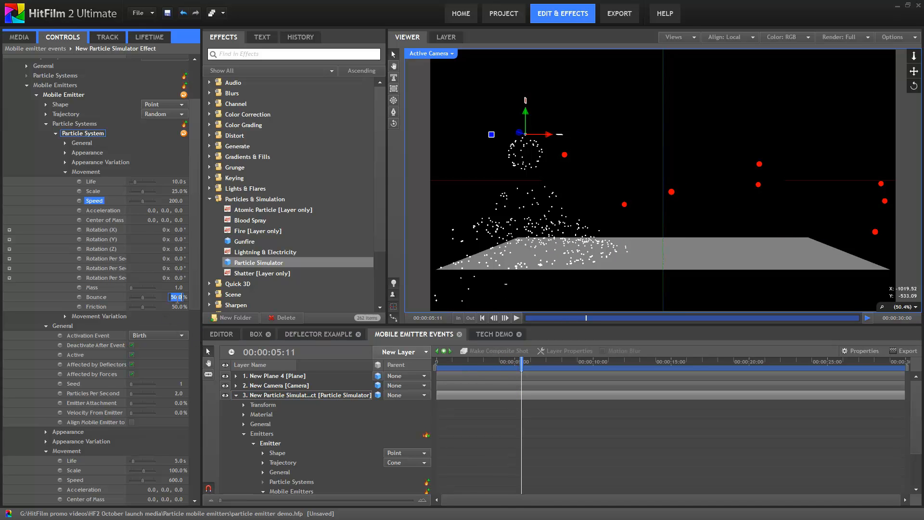
type("20")
key("Return")
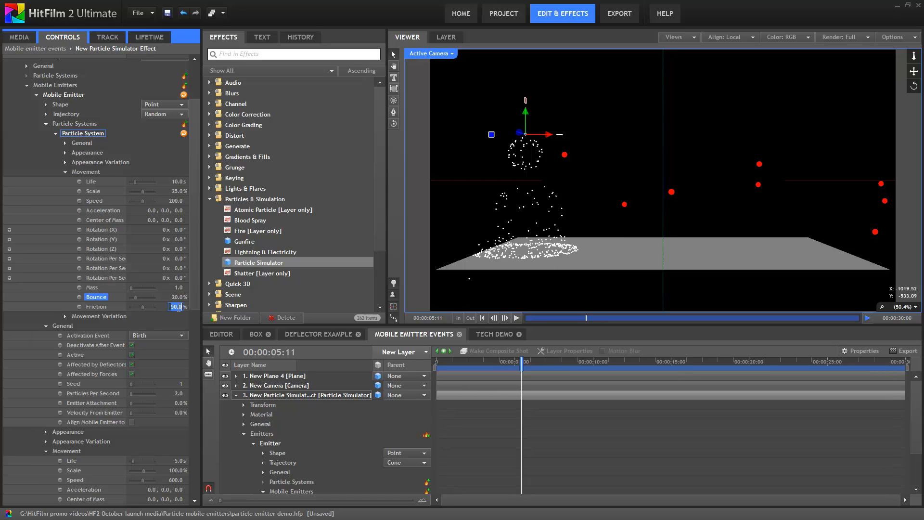
type("10")
key("Return")
left_click_drag(450, 362, 526, 362)
- Set the mobile emitter's activation event to Deflector, turn off Deactivate After Event, and preview the particles emitted at the floor impacts
left_click(45, 124)
left_click(162, 143)
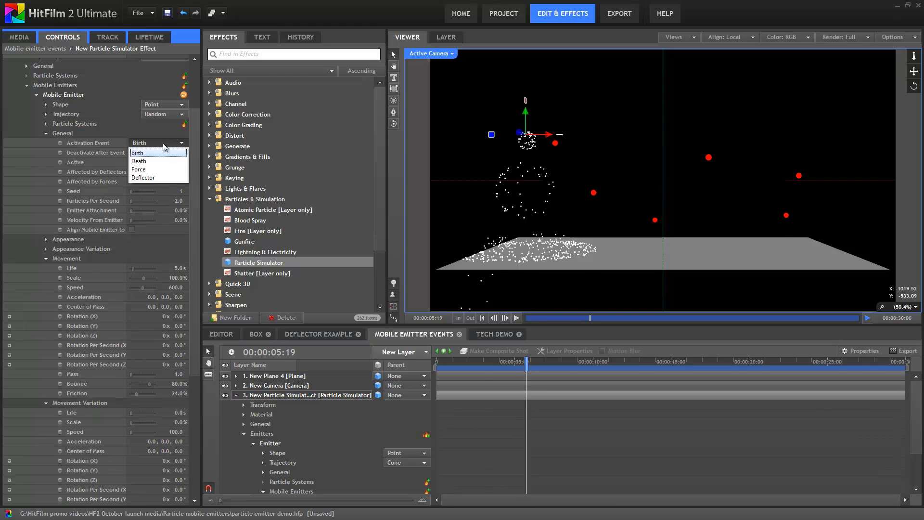
left_click(158, 177)
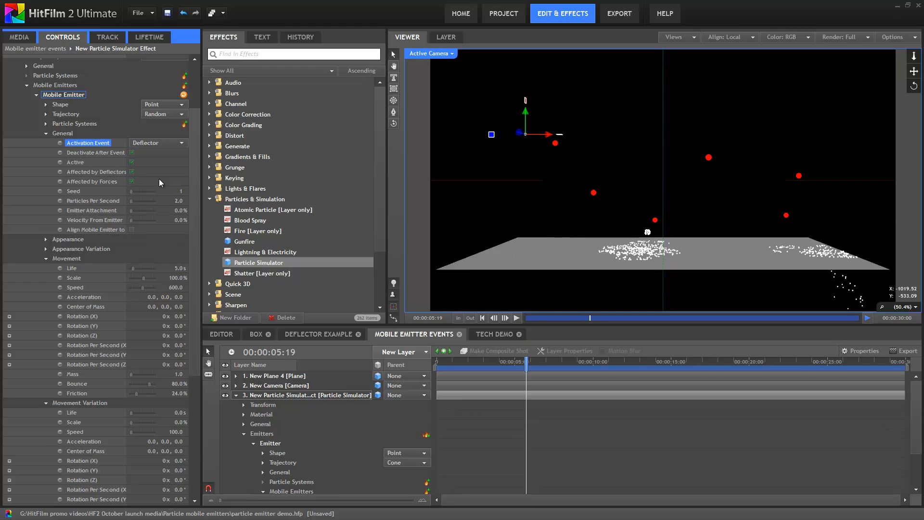
left_click_drag(460, 363, 539, 376)
left_click_drag(550, 377, 593, 384)
left_click_drag(593, 385, 530, 376)
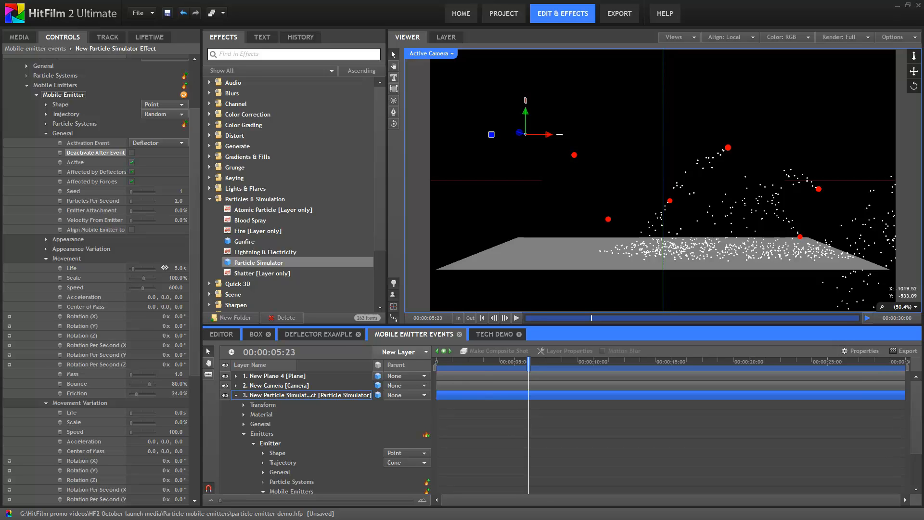
- Set the mobile emitter's movement life to 2 s, preview the emission, and open the activation event choices
left_click(181, 268)
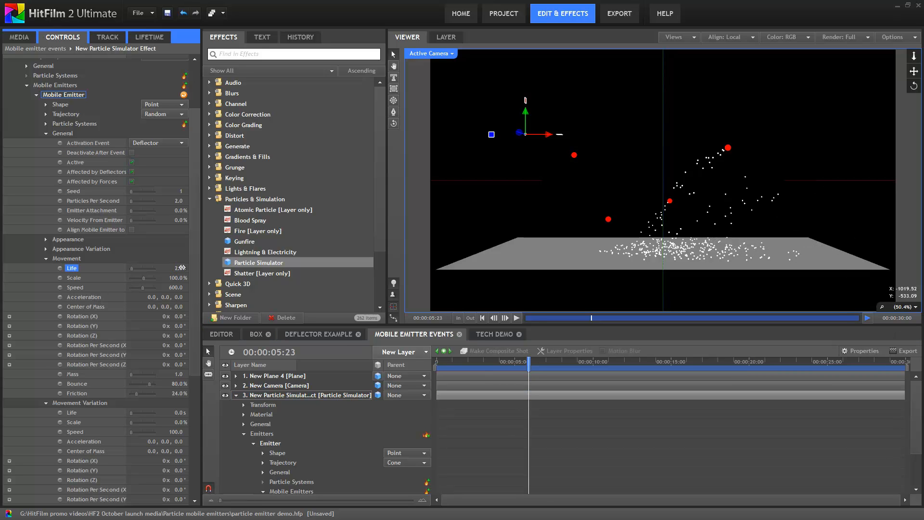
left_click_drag(445, 361, 520, 357)
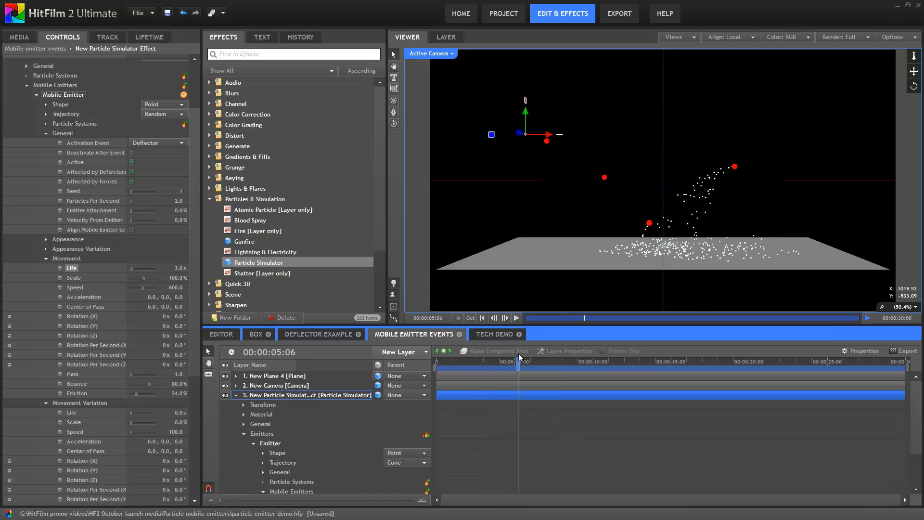
left_click(175, 143)
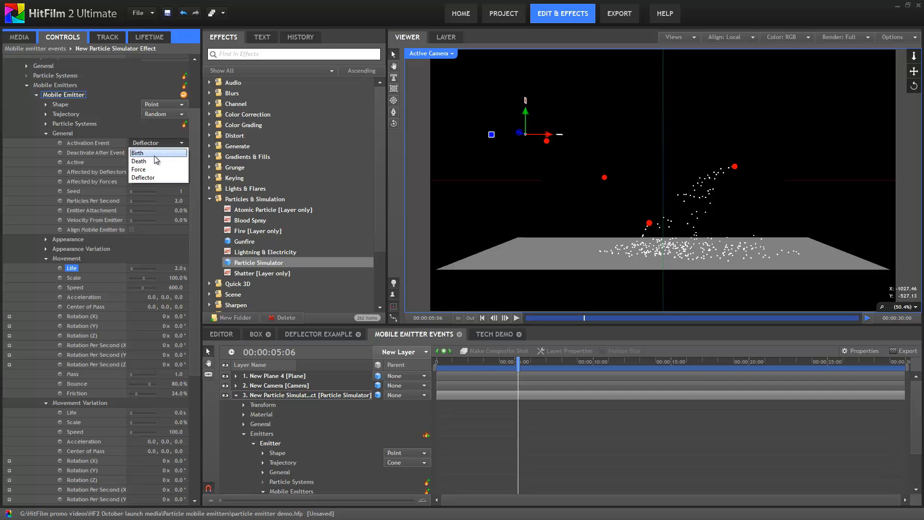
- Preview the combined Death, Birth and Impact mobile emitters over the first few seconds of the timeline
left_click_drag(447, 361, 480, 360)
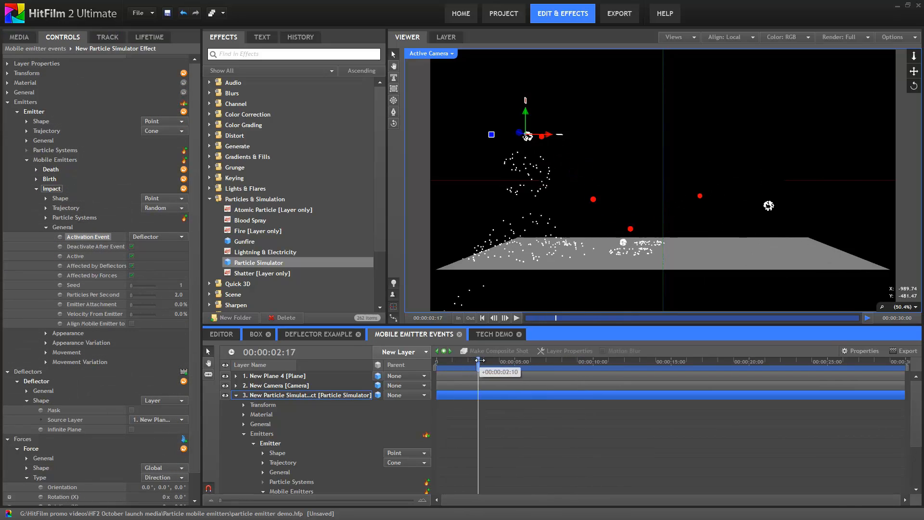